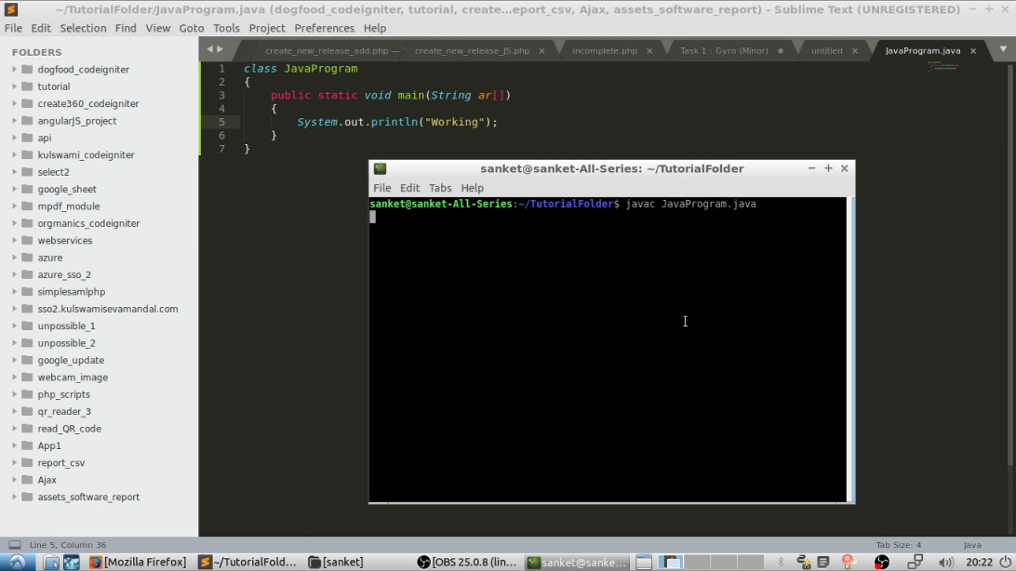
Run 'java JavaProgram' and highlight the UnsupportedClassVersionError runtime version in the output.
key("Up")
key("BackSpace")
key("BackSpace")
key("BackSpace")
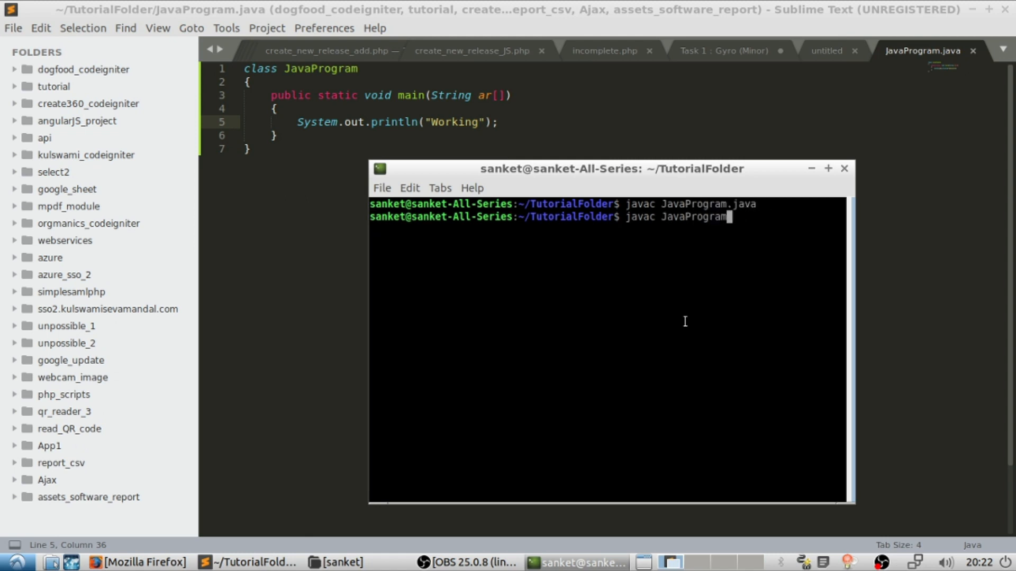
key("BackSpace")
key("Left")
key("Left")
key("Left")
key("Left")
key("Left")
key("Left")
key("BackSpace")
key("Return")
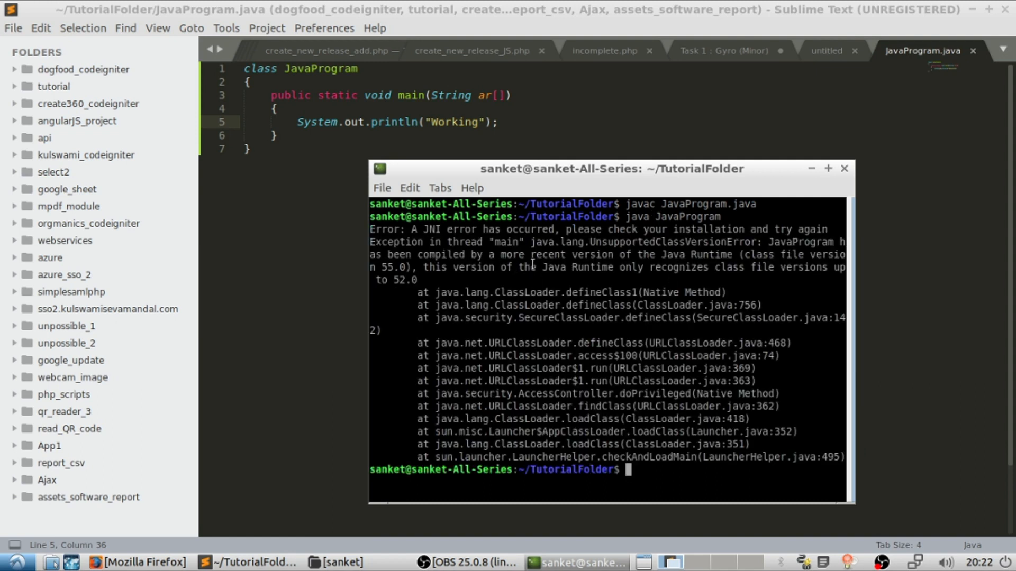
left_click_drag(425, 267, 818, 268)
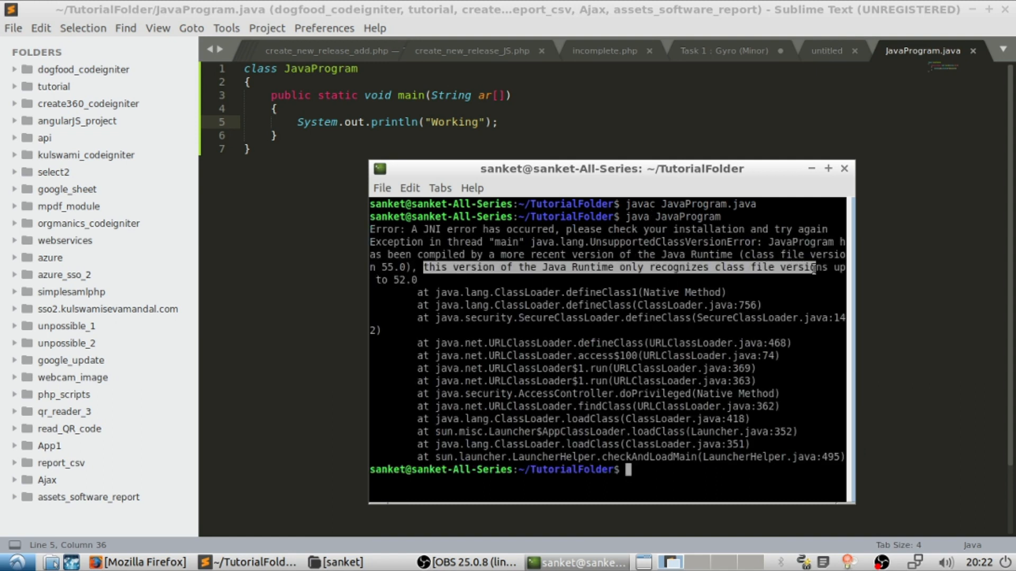
left_click(637, 279)
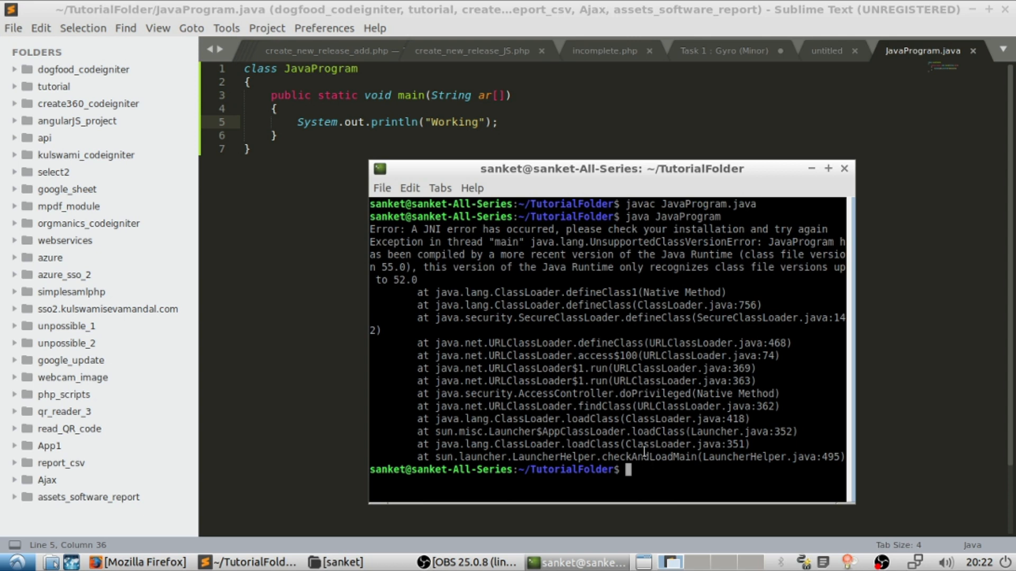
type("clear")
Clear the screen and enter 'sudo update-alternatives --config java' in a widened terminal.
key("Return")
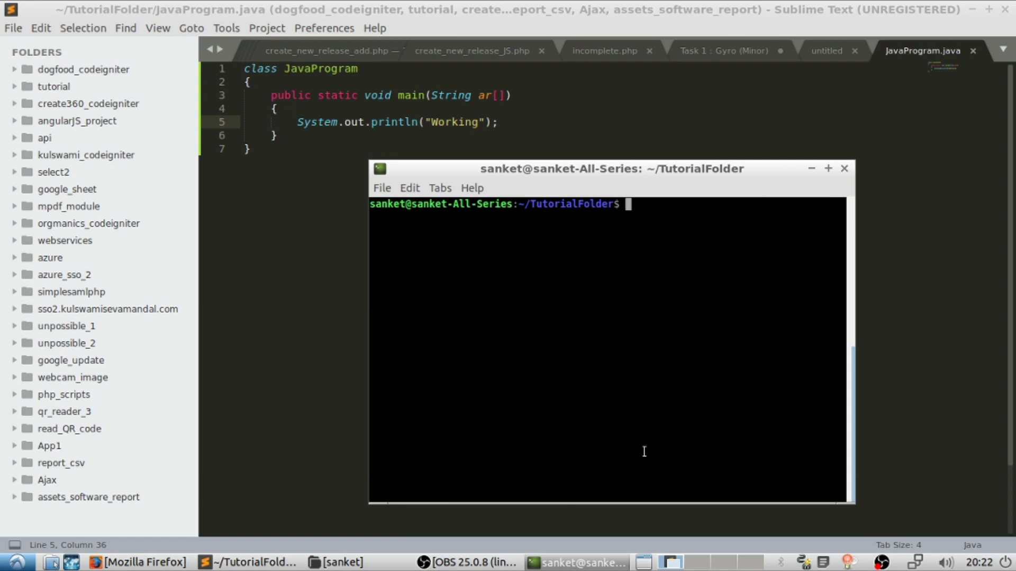
type("up")
type("date")
key("BackSpace")
key("BackSpace")
key("BackSpace")
key("BackSpace")
key("BackSpace")
key("BackSpace")
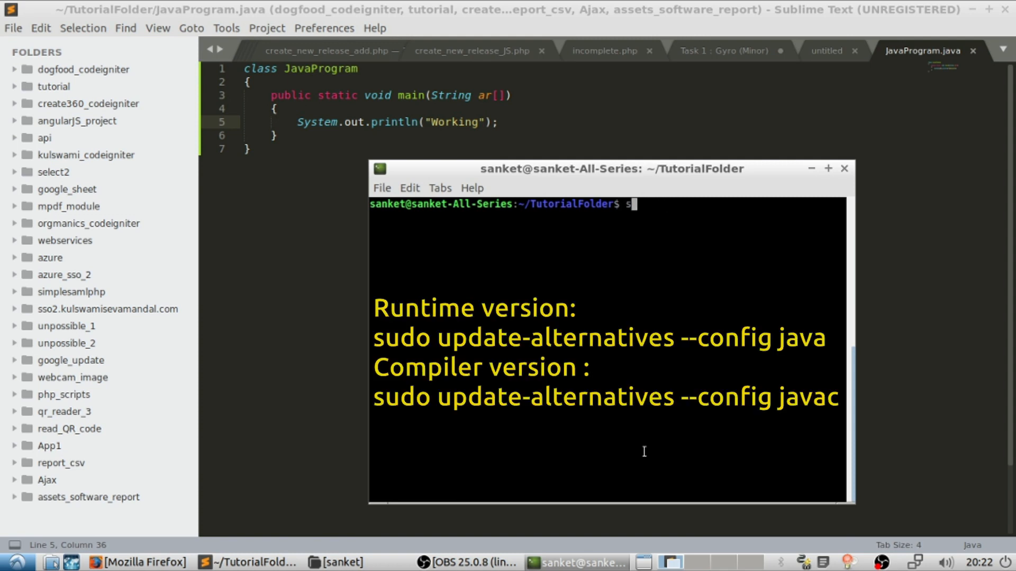
type("sudo a")
key("BackSpace")
type("update")
type("-alterna")
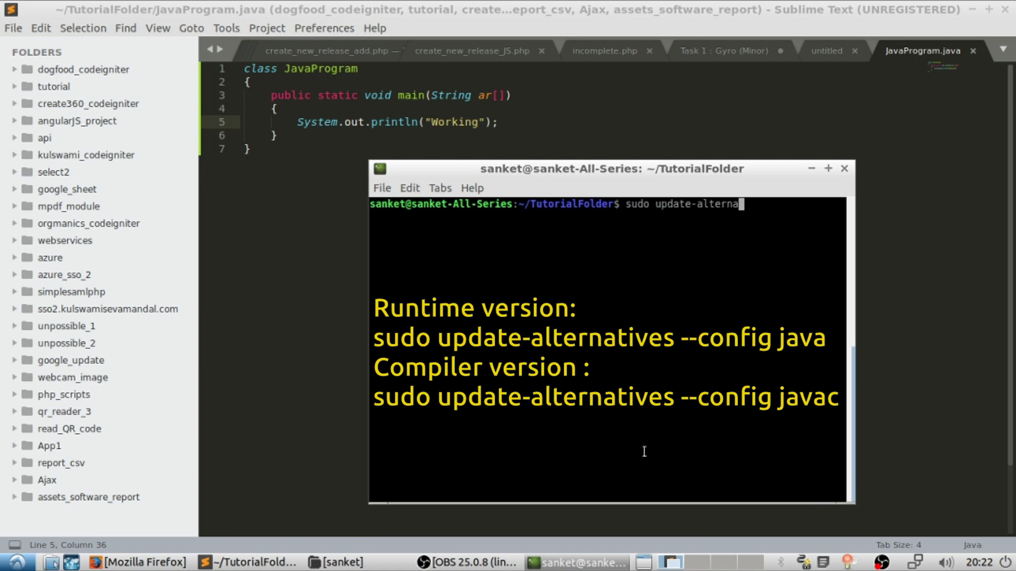
type("tives -")
type("-config ")
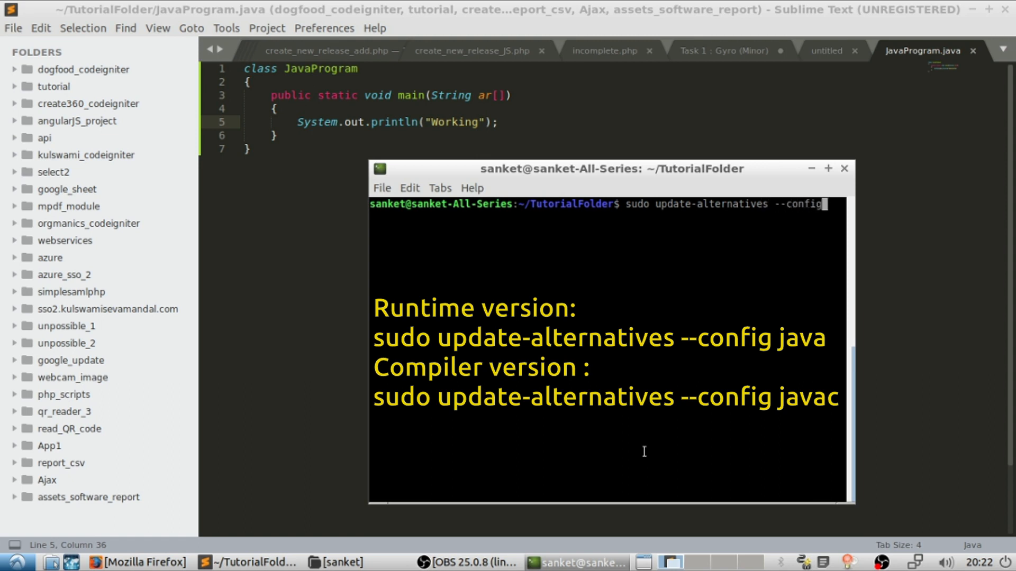
type("java")
left_click_drag(369, 165, 337, 168)
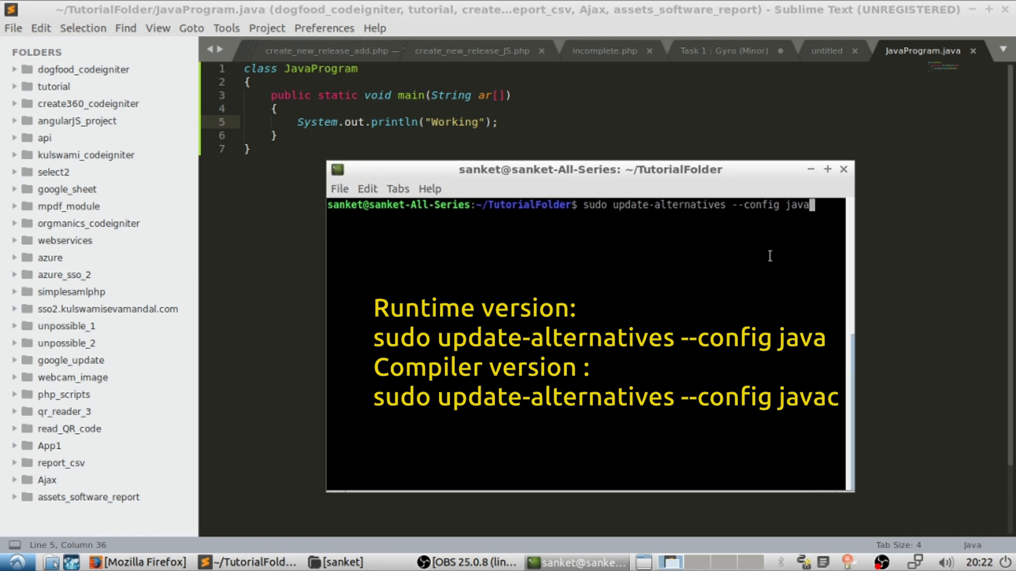
Authorise update-alternatives for java with the sudo password and highlight the Java 8 runtime path.
key("Return")
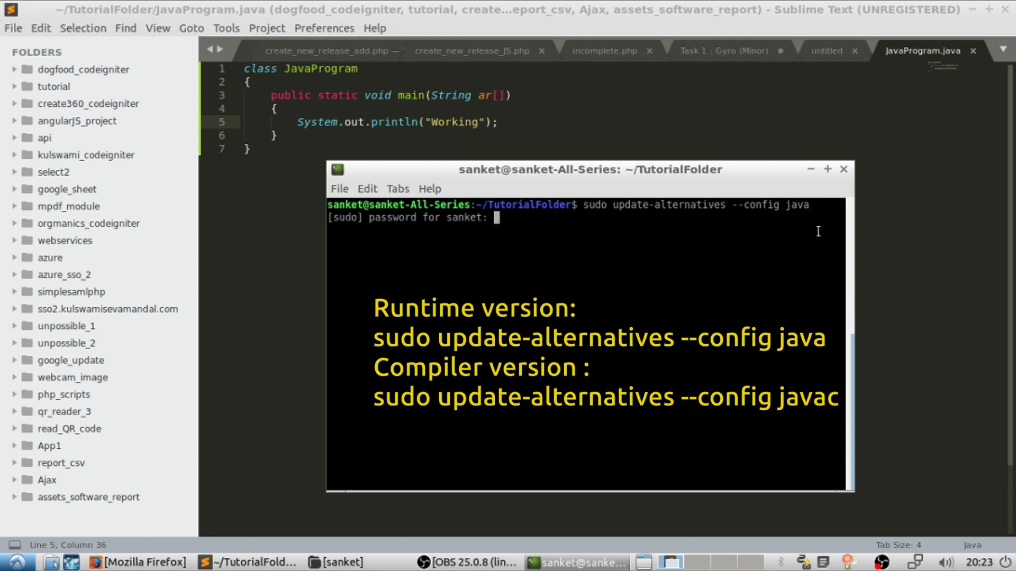
key("Return")
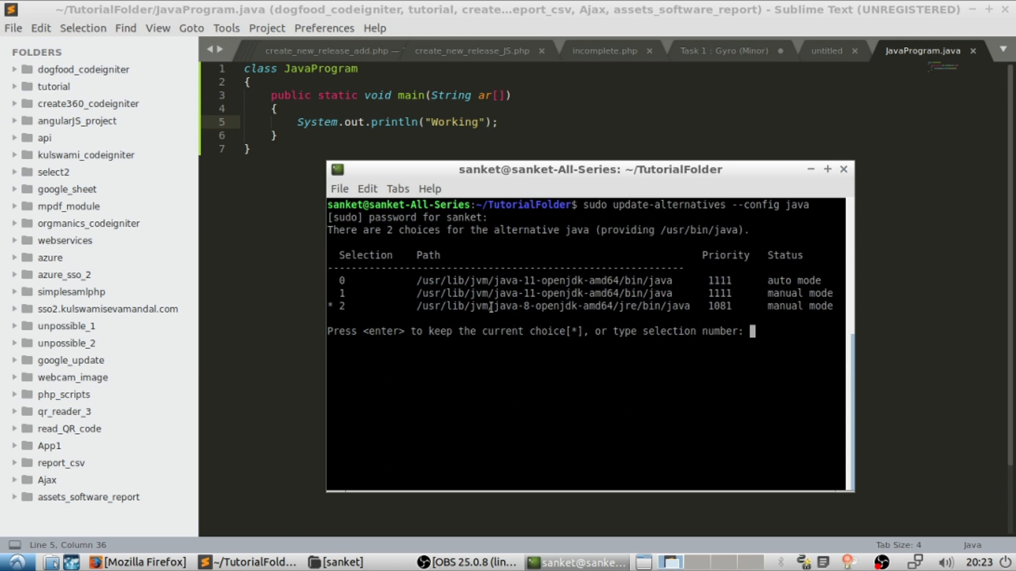
left_click_drag(490, 306, 615, 306)
left_click(602, 310)
Choose option 2 so java stays on java-8-openjdk.
left_click_drag(465, 307, 517, 307)
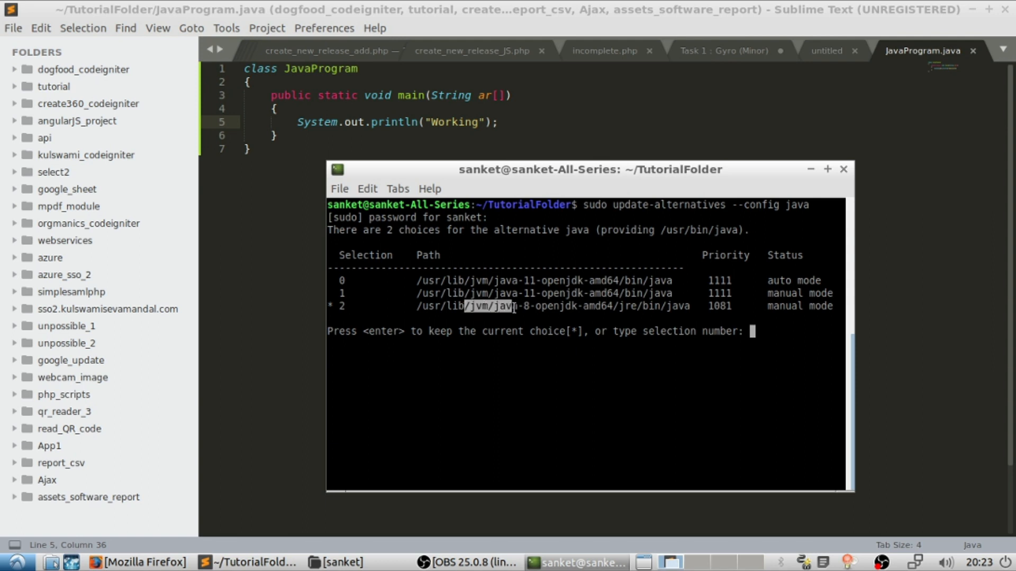
left_click(530, 308)
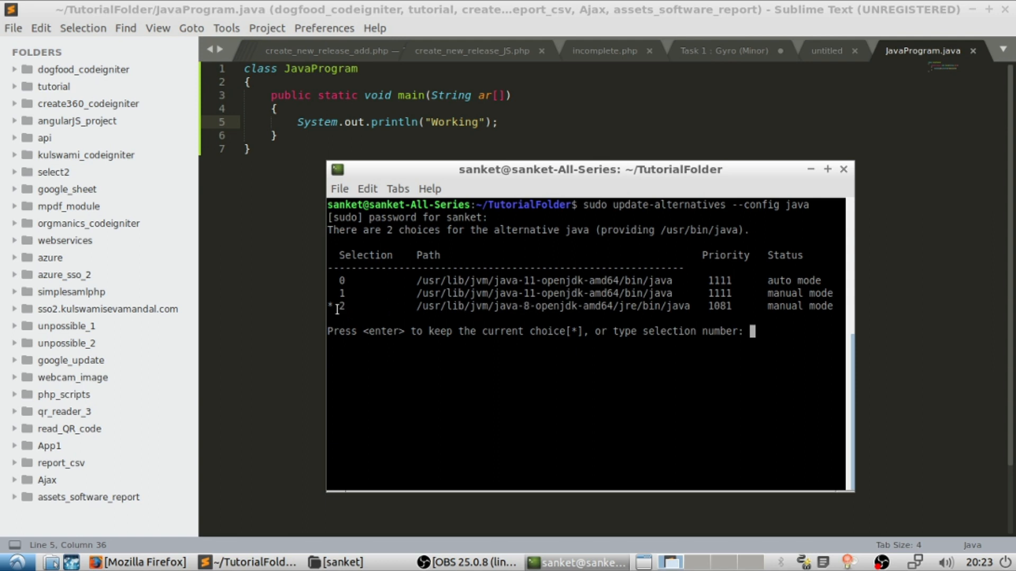
type("2")
key("Return")
Run update-alternatives for javac and highlight the current Java 11 compiler path.
key("Up")
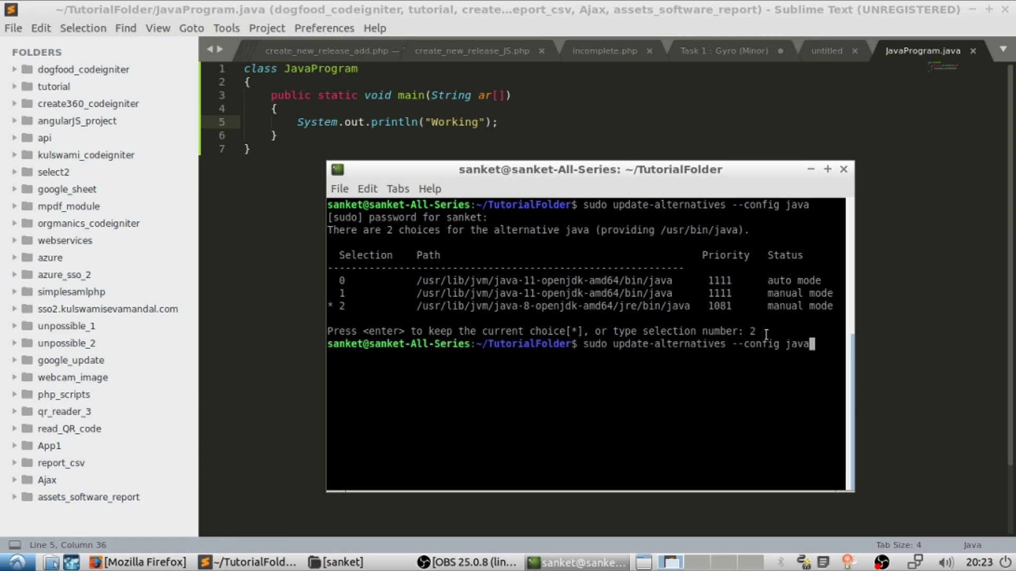
type("c")
double_click(788, 344)
type("c")
key("Return")
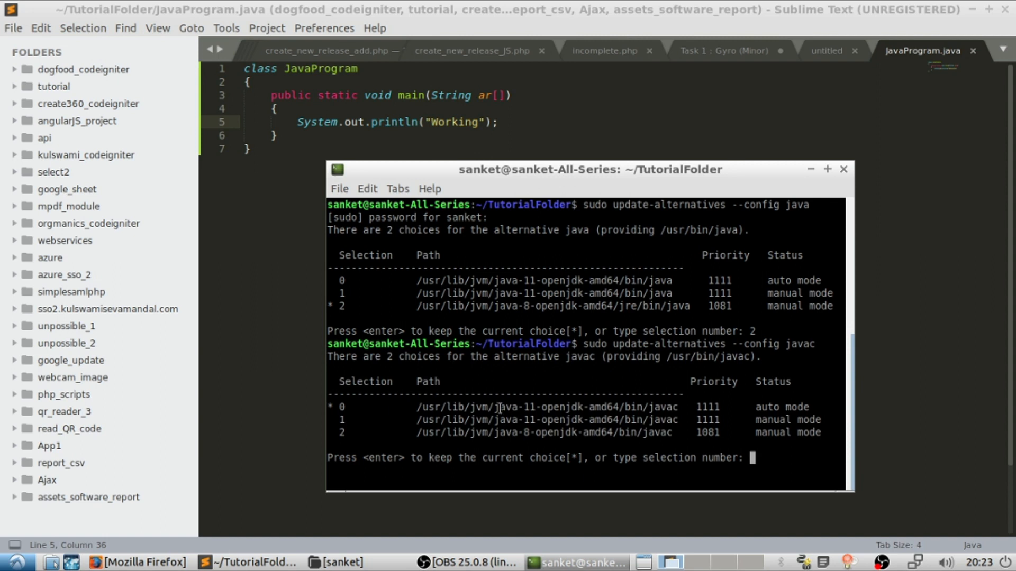
left_click_drag(498, 406, 548, 407)
left_click(682, 407)
Choose option 2 to point javac at the java-8-openjdk compiler.
triple_click(417, 434)
left_click(554, 436)
type("2")
key("Return")
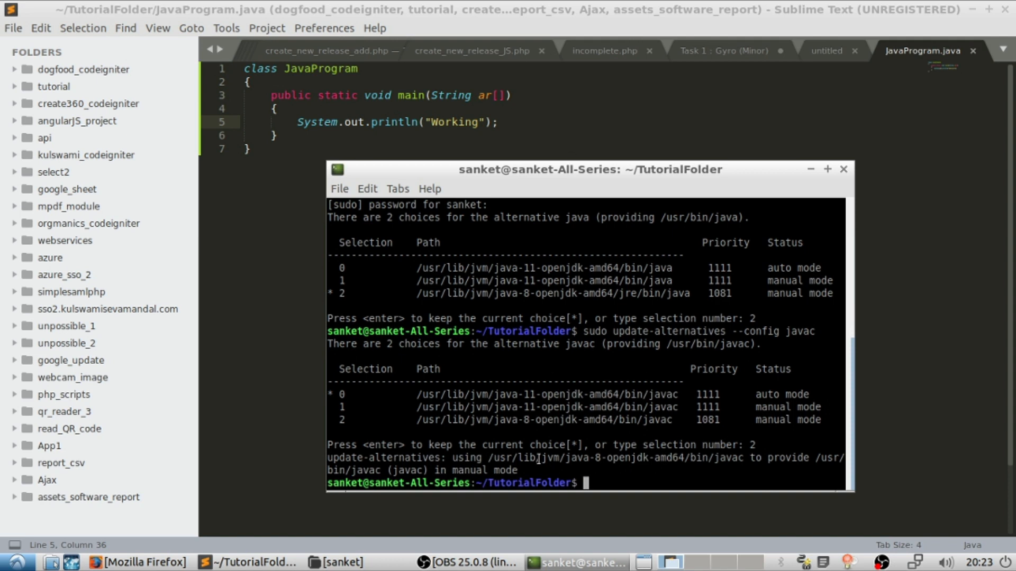
Recompile with 'javac JavaProgram.java' recalled from history.
key("Up")
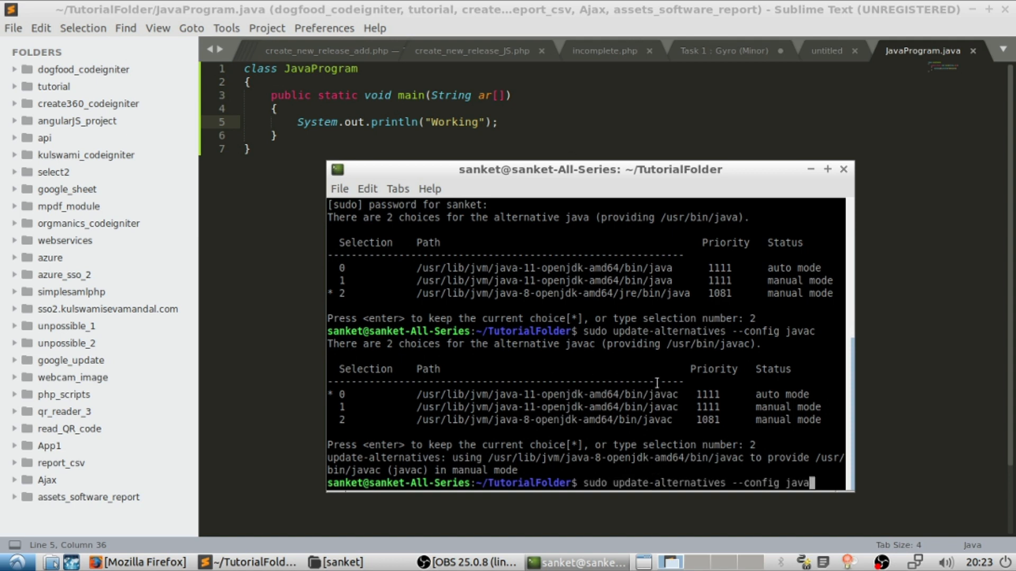
key("Up")
key("Up")
key("Return")
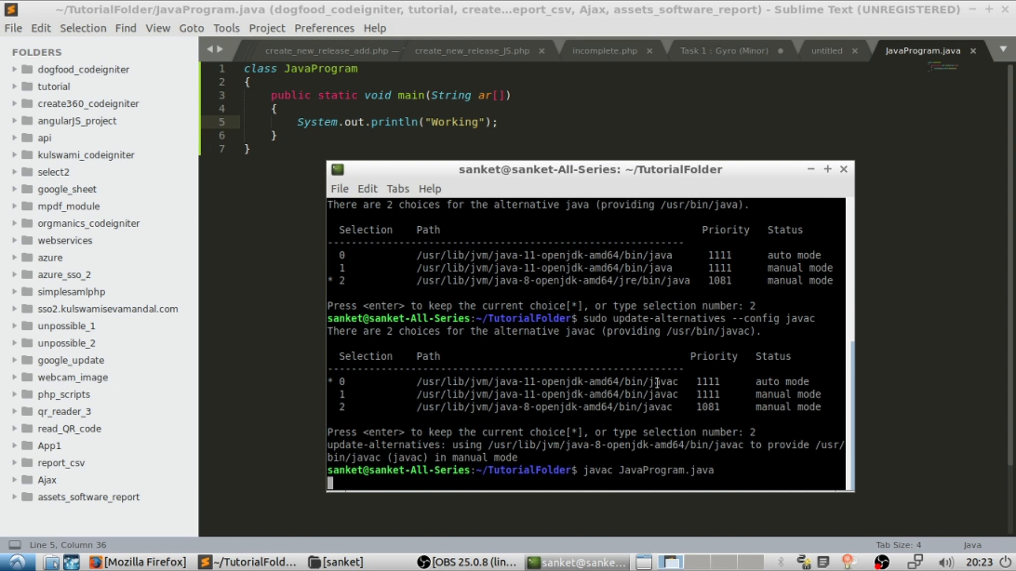
key("Up")
key("Up")
key("Up")
key("Up")
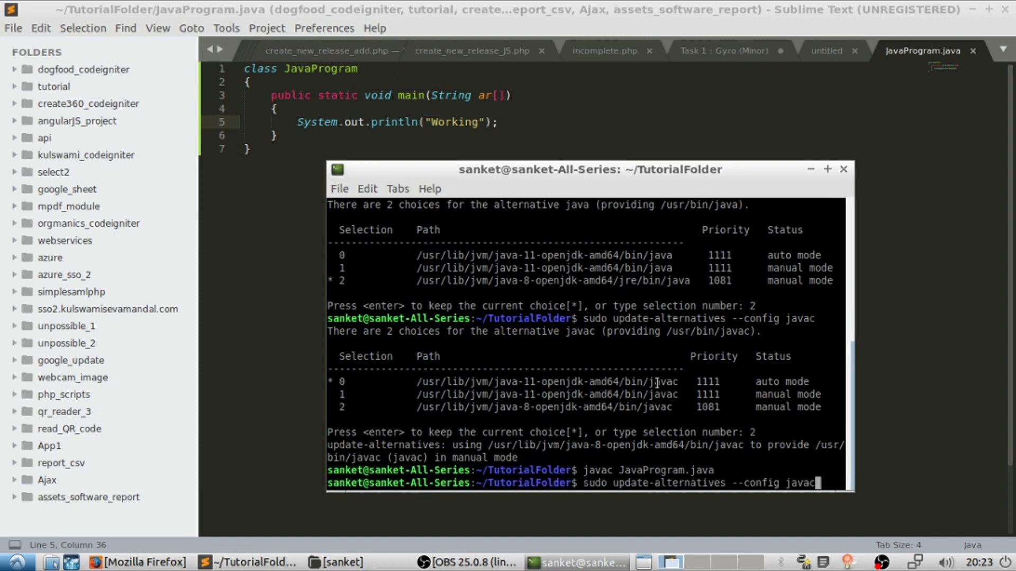
Run 'java JavaProgram' and highlight the 'Working' output line.
key("Down")
key("Return")
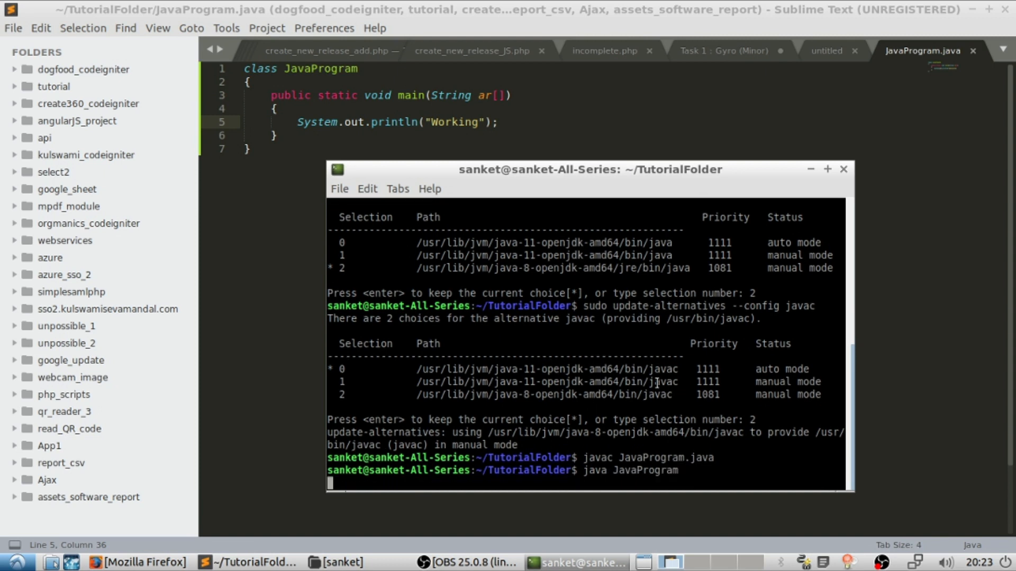
triple_click(360, 468)
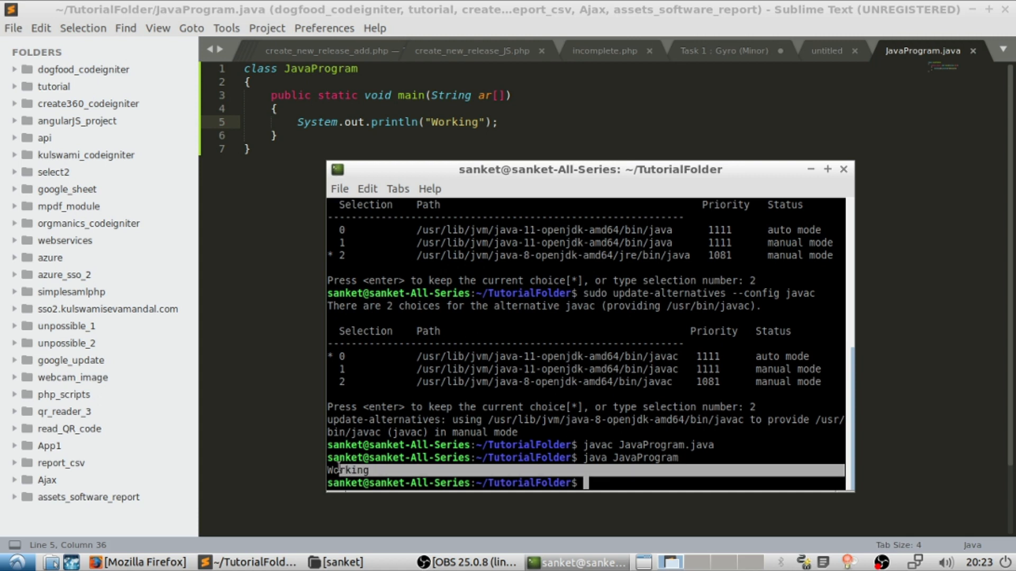
left_click(340, 469)
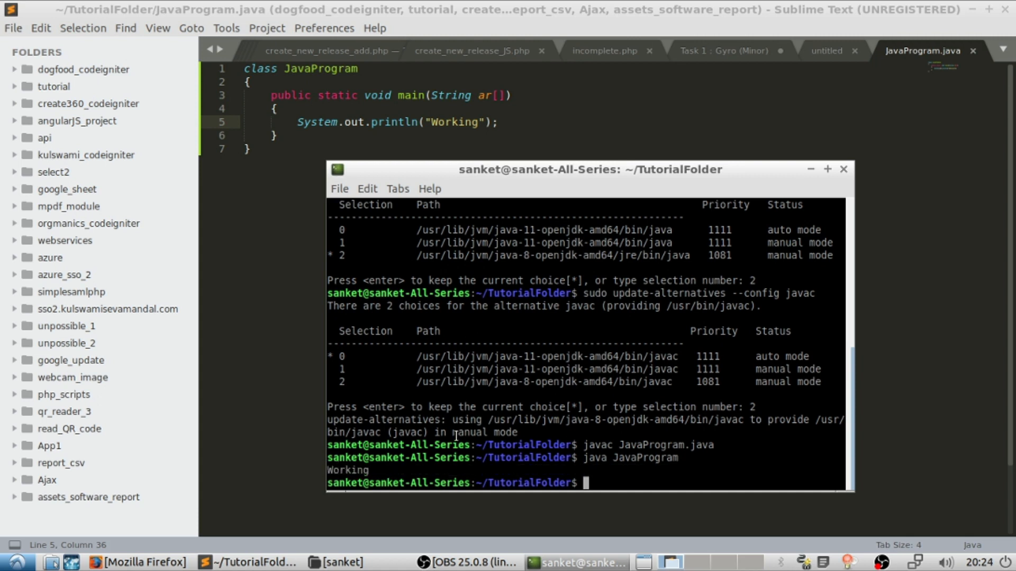